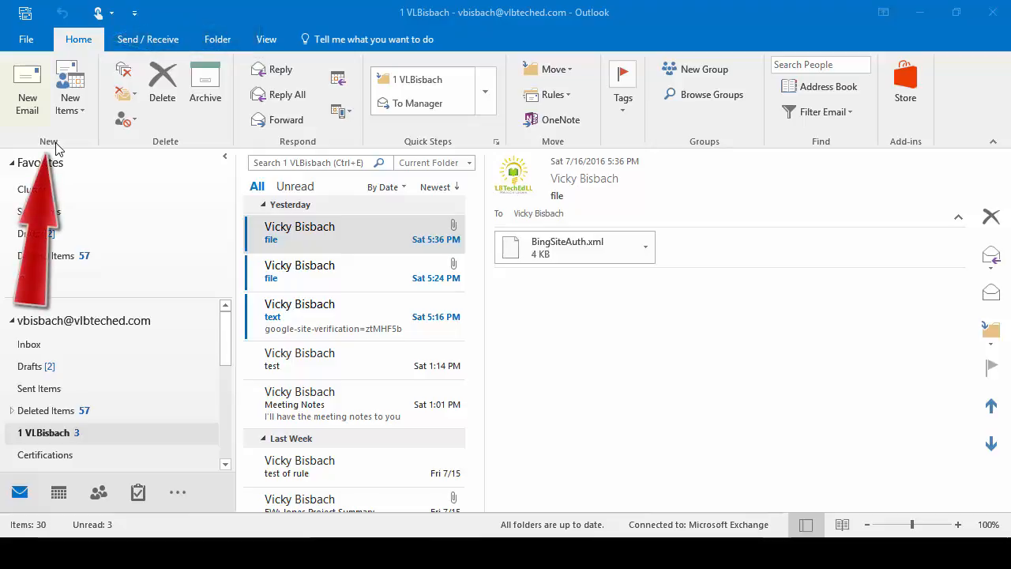
From a new email message, open the signature settings and create a signature named Formal Business.
{"action": "left_click", "coordinate": [27, 106]}
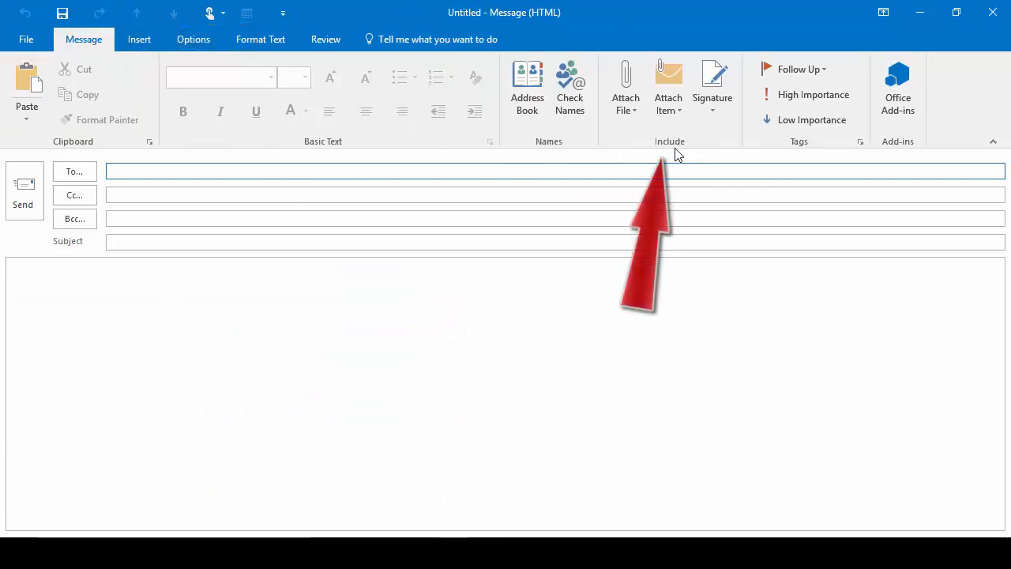
{"action": "left_click", "coordinate": [713, 119]}
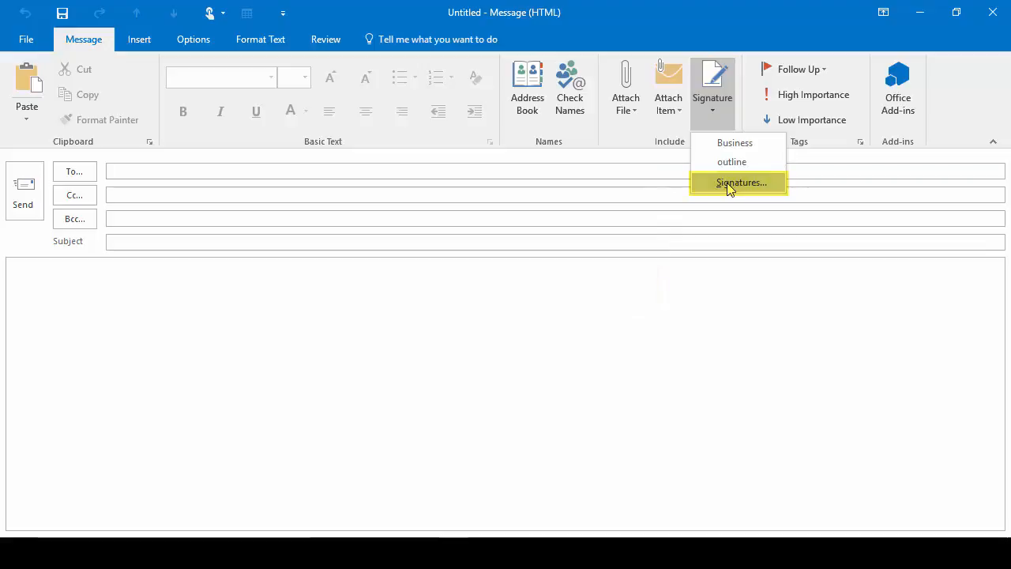
{"action": "left_click", "coordinate": [729, 183]}
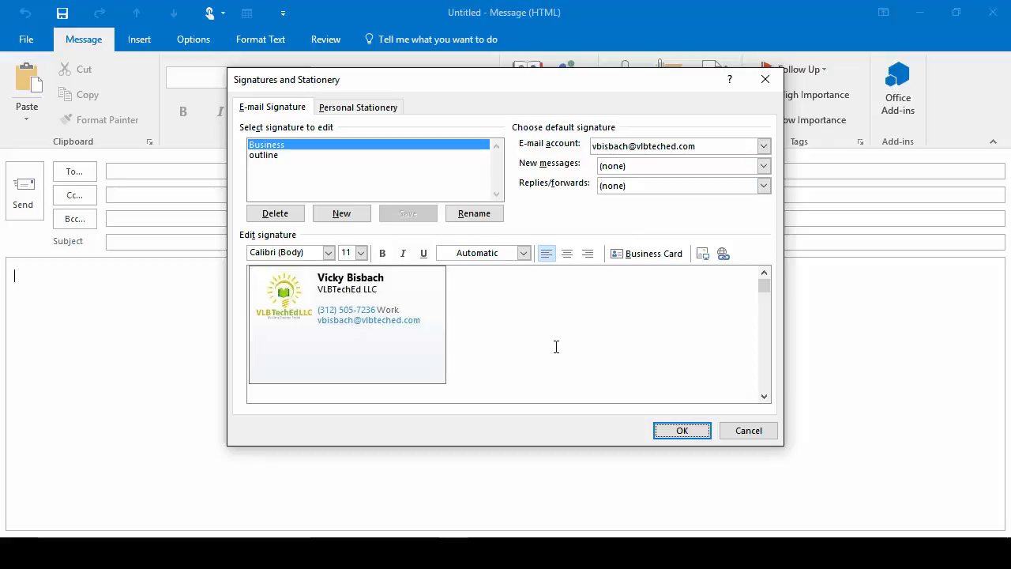
{"action": "left_click", "coordinate": [338, 216]}
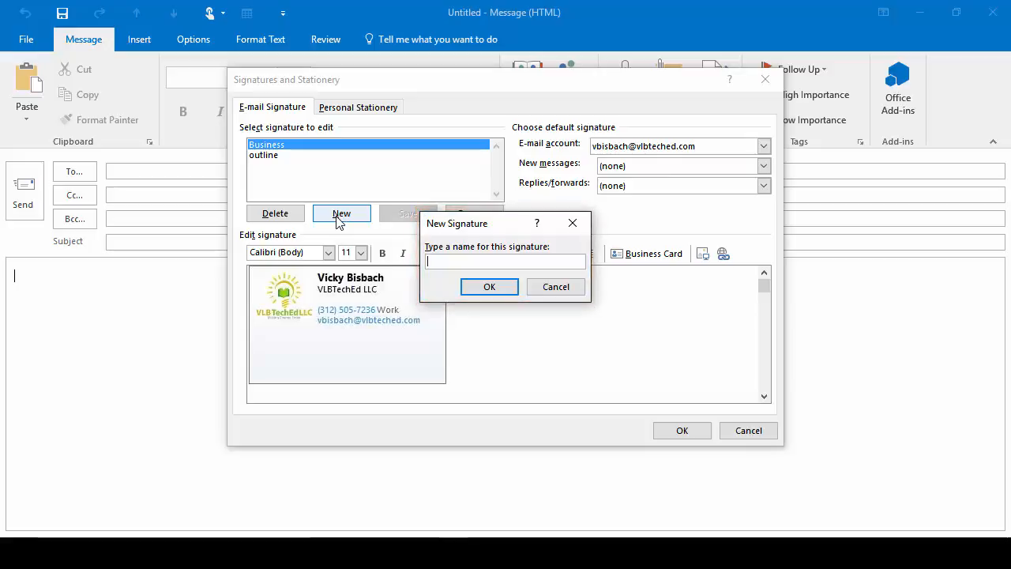
{"action": "type", "text": "Formal Business"}
{"action": "left_click", "coordinate": [487, 287]}
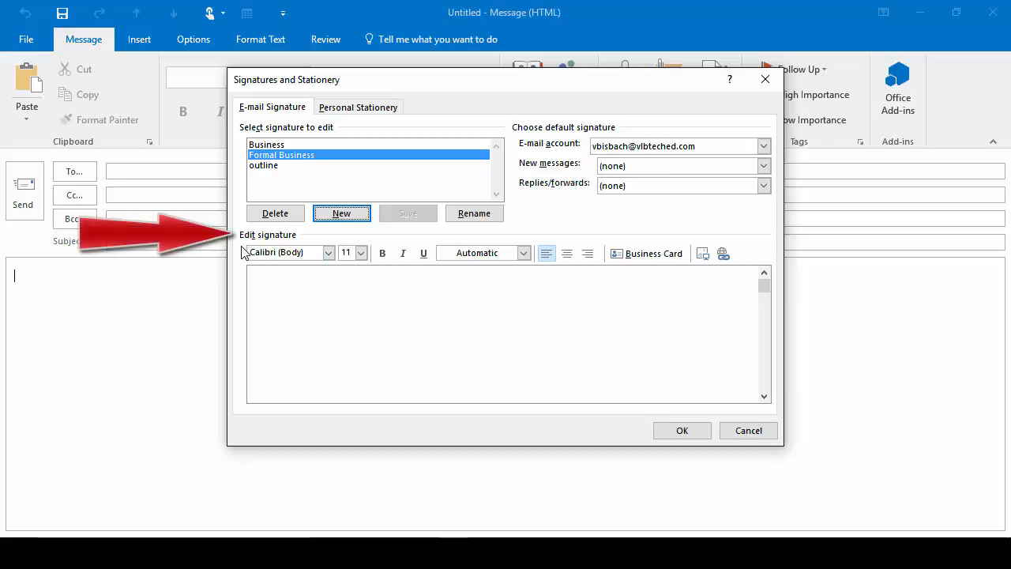
Enter "Thank you," and the sender's full name in the signature, and insert the sender's business card below at 75% size.
{"action": "left_click", "coordinate": [267, 277]}
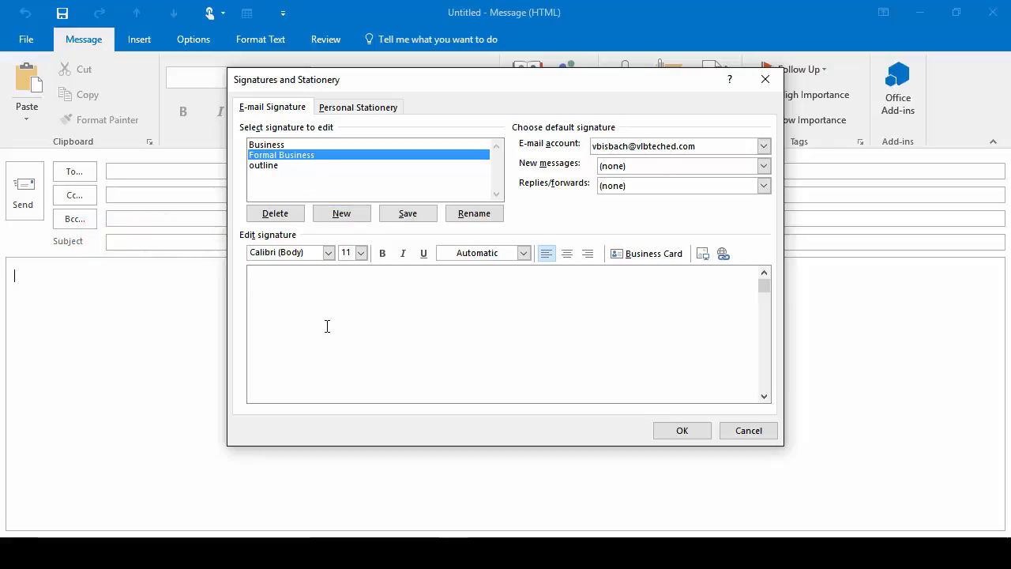
{"action": "type", "text": "Thank you,  Vicky Bisbach"}
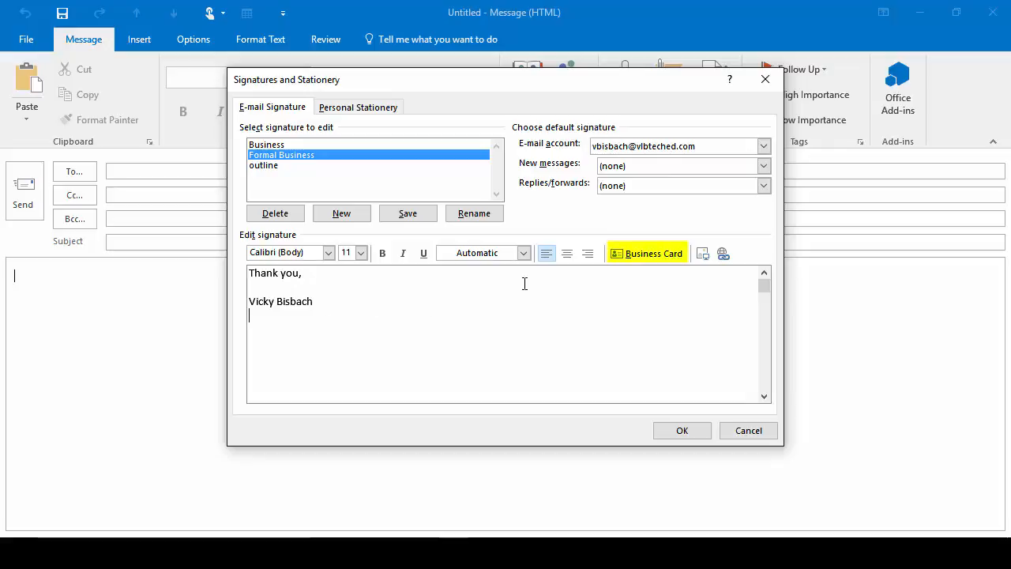
{"action": "left_click", "coordinate": [642, 253]}
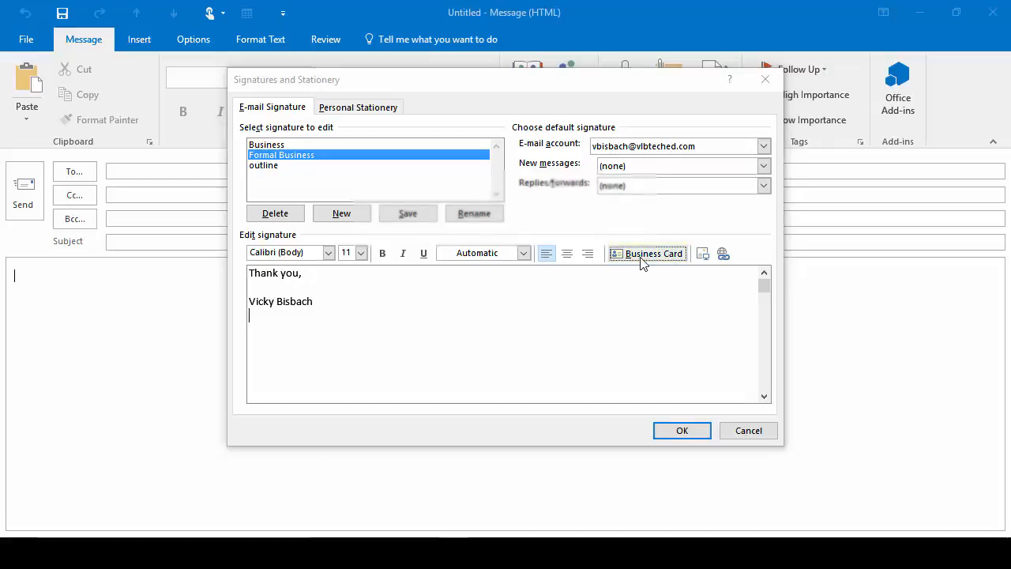
{"action": "left_click", "coordinate": [401, 147]}
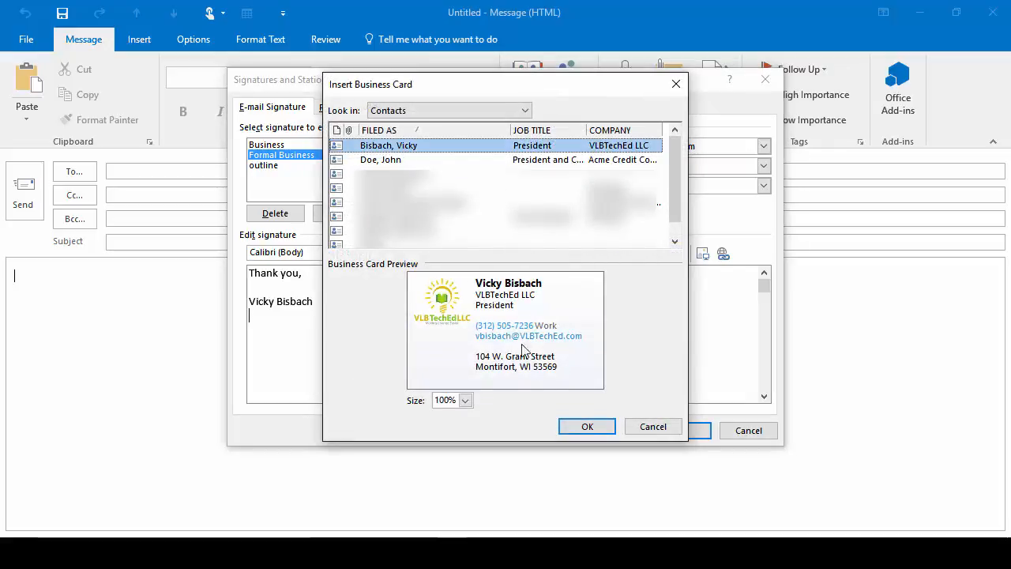
{"action": "left_click", "coordinate": [465, 401]}
{"action": "left_click", "coordinate": [444, 435]}
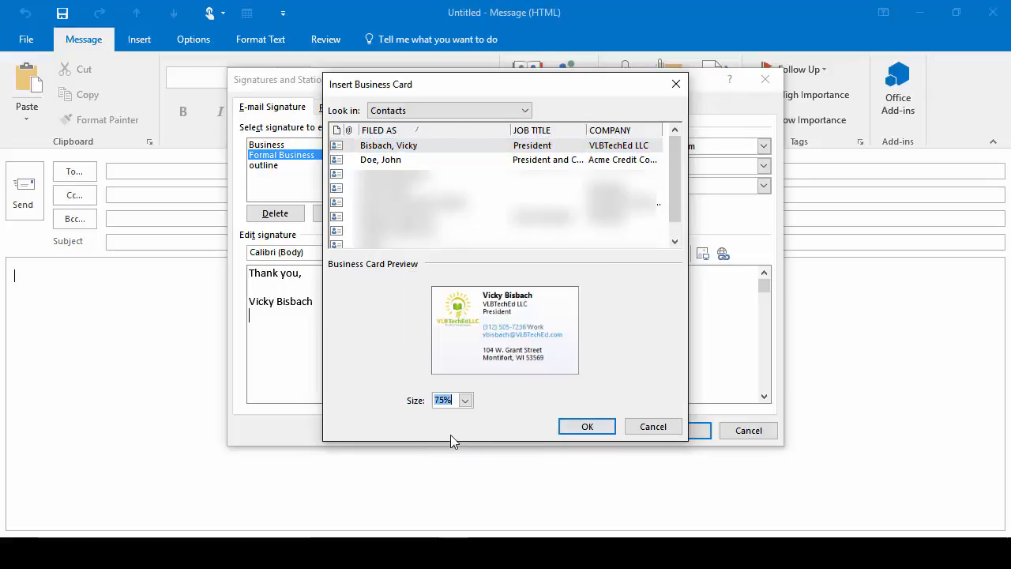
{"action": "left_click", "coordinate": [581, 427]}
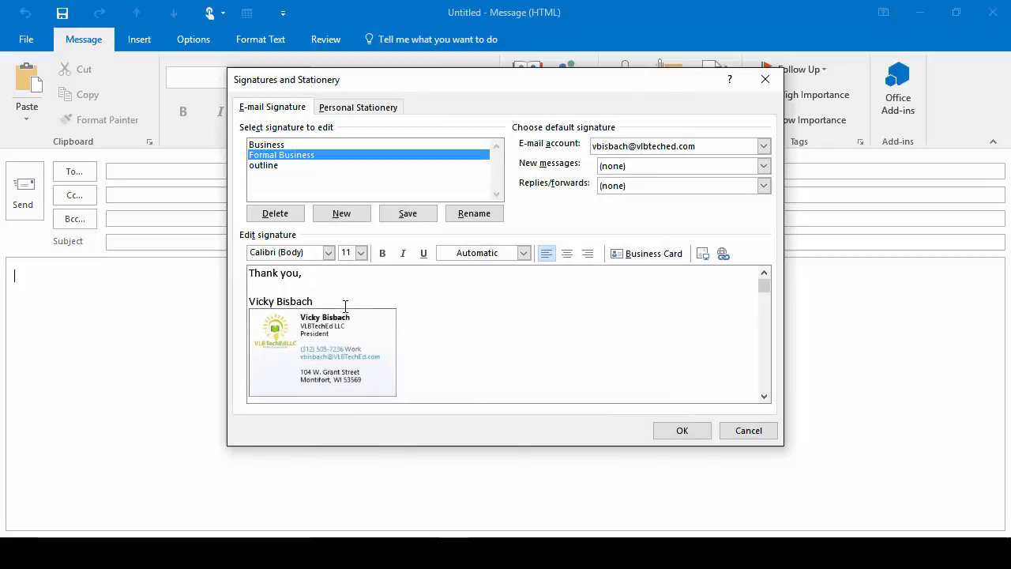
Set the sender's name line in the signature to Arial and save the signature settings.
{"action": "left_click_drag", "start_coordinate": [334, 302], "coordinate": [238, 301]}
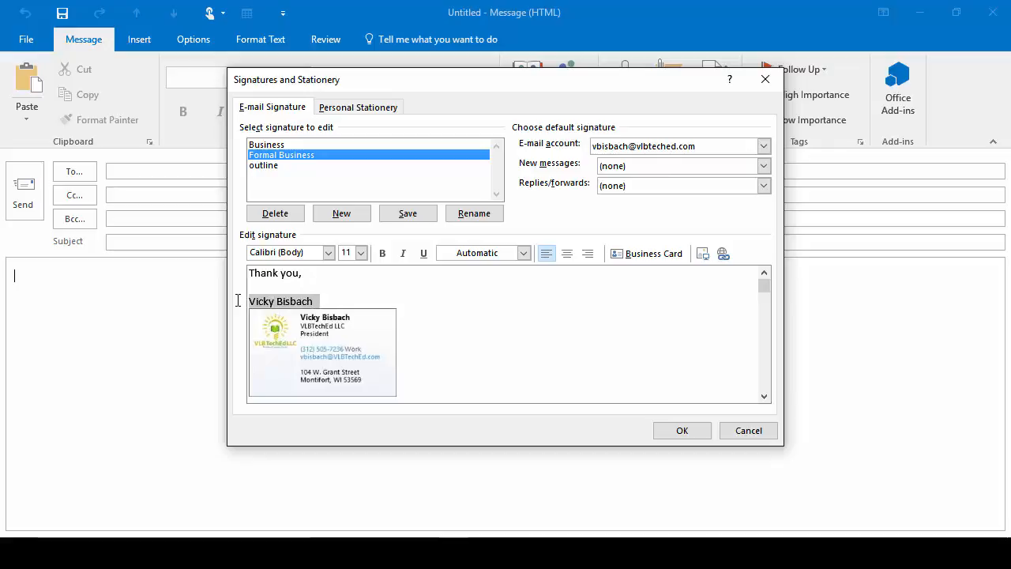
{"action": "left_click", "coordinate": [328, 253]}
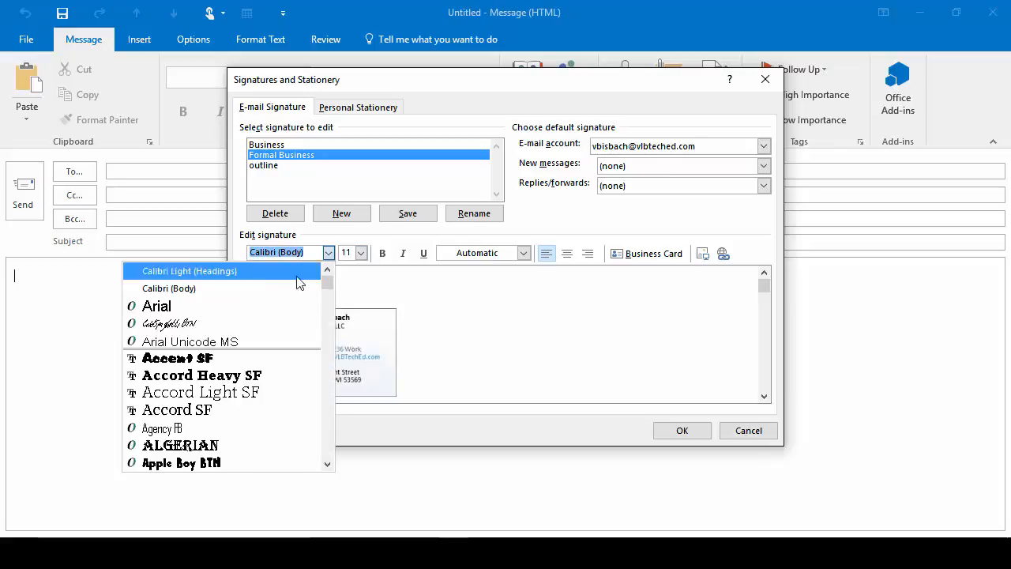
{"action": "left_click", "coordinate": [237, 307]}
{"action": "left_click", "coordinate": [333, 300]}
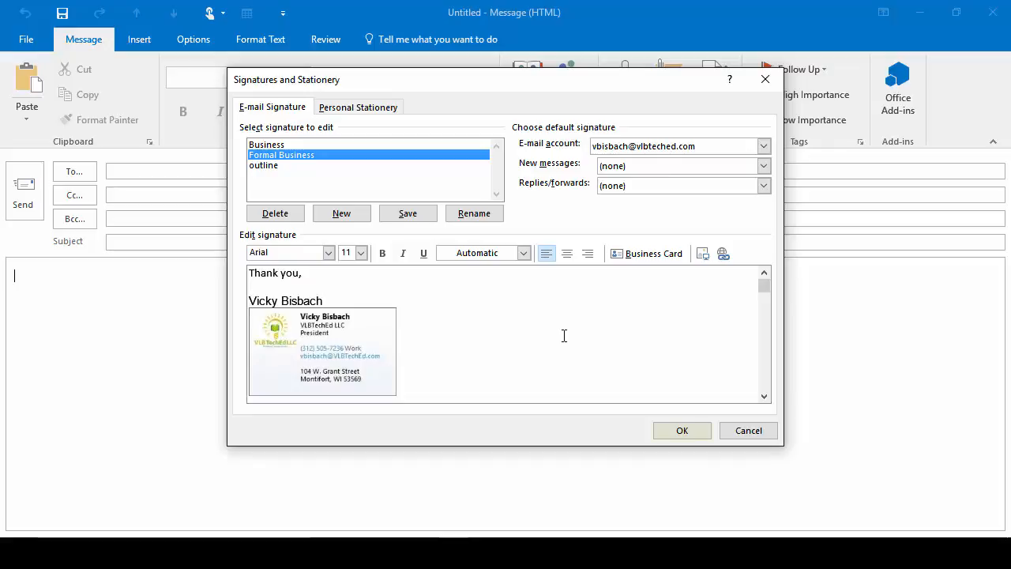
{"action": "left_click", "coordinate": [684, 433]}
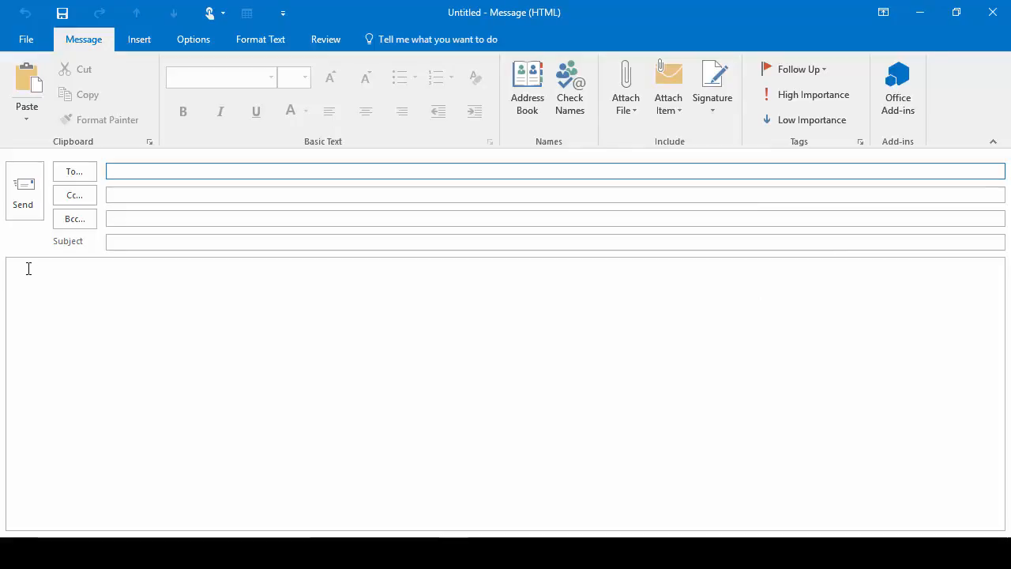
Insert the Formal Business signature into the message body, and close the message without saving it.
{"action": "left_click", "coordinate": [27, 269]}
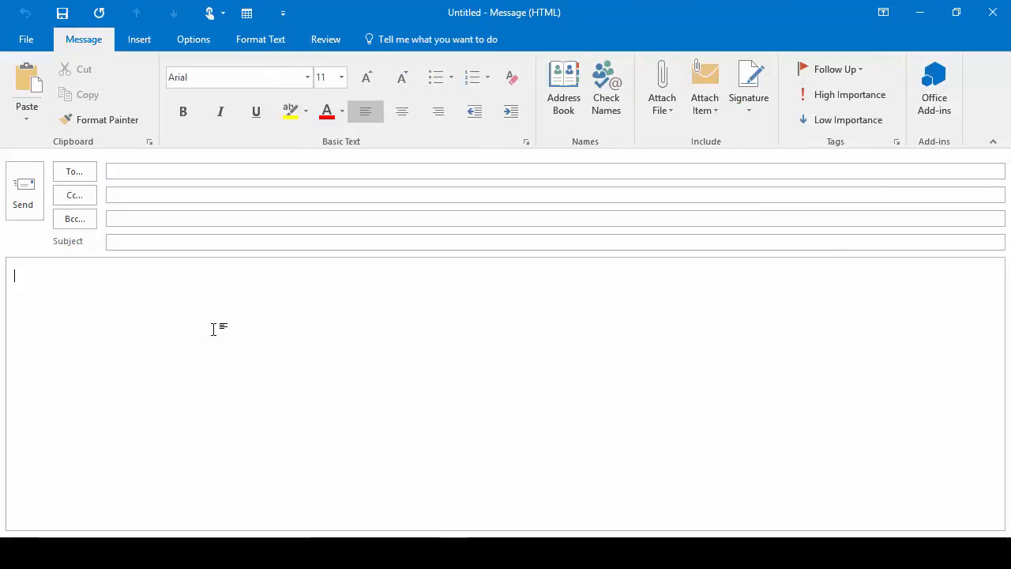
{"action": "left_click", "coordinate": [747, 102]}
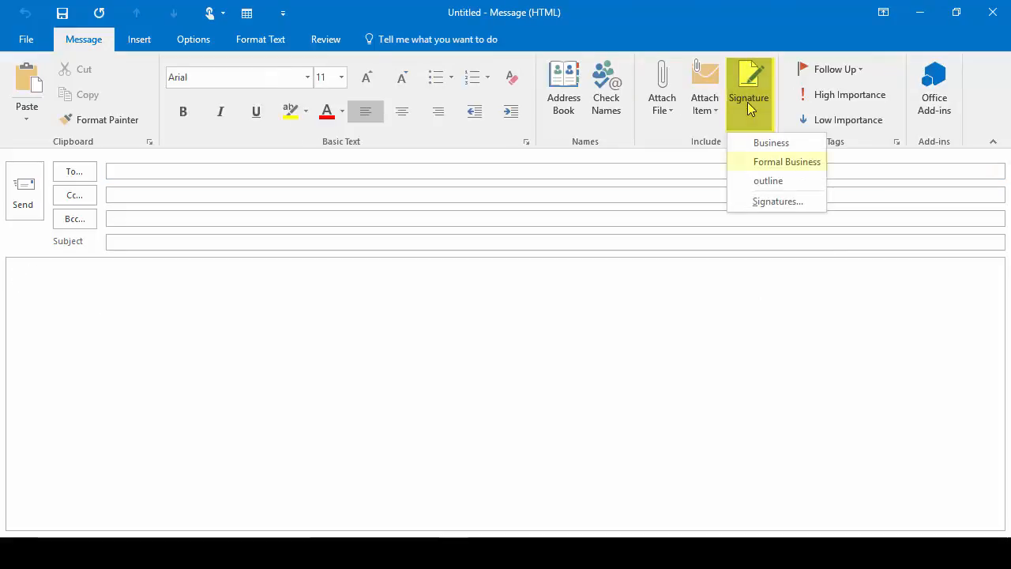
{"action": "left_click", "coordinate": [760, 163]}
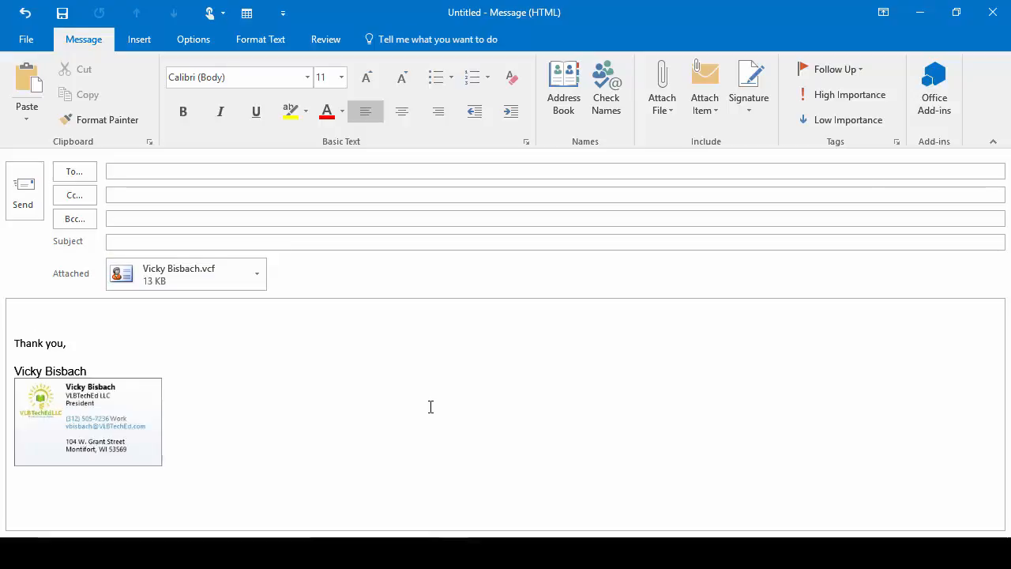
{"action": "left_click", "coordinate": [994, 17]}
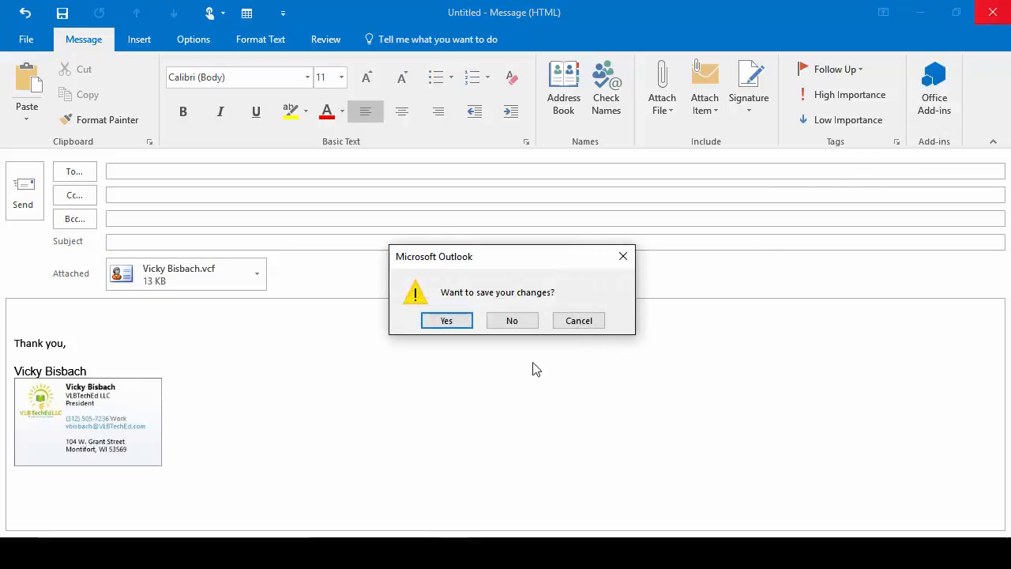
{"action": "left_click", "coordinate": [514, 321]}
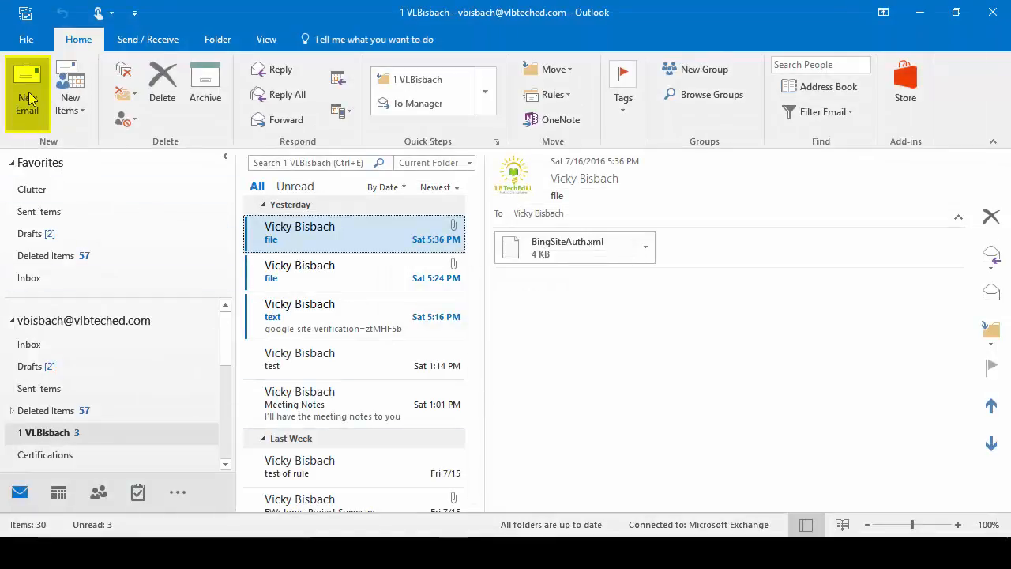
Start another new email message and create a signature named Personal from its signature settings.
{"action": "key", "text": "ctrl+n"}
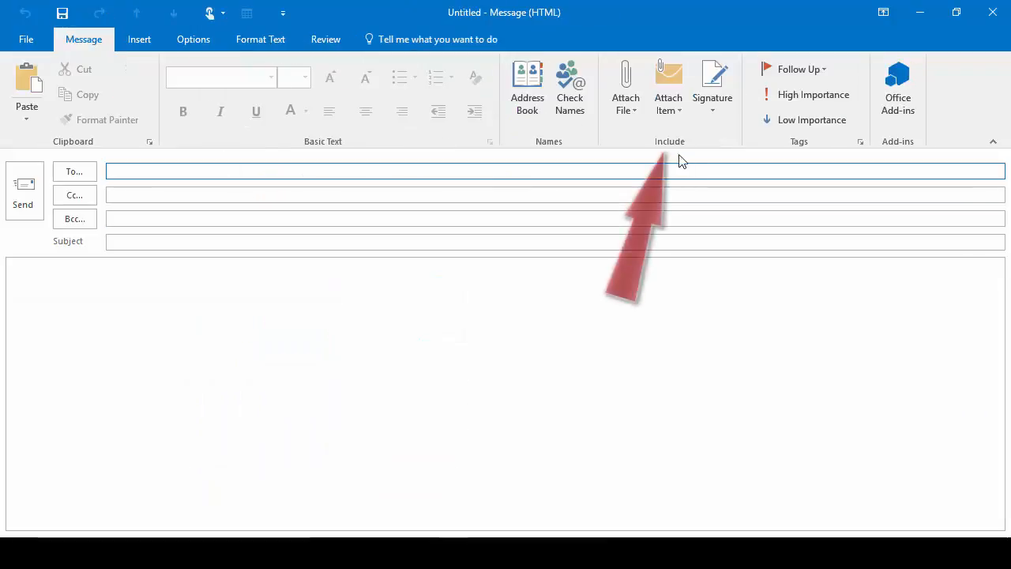
{"action": "left_click", "coordinate": [725, 119]}
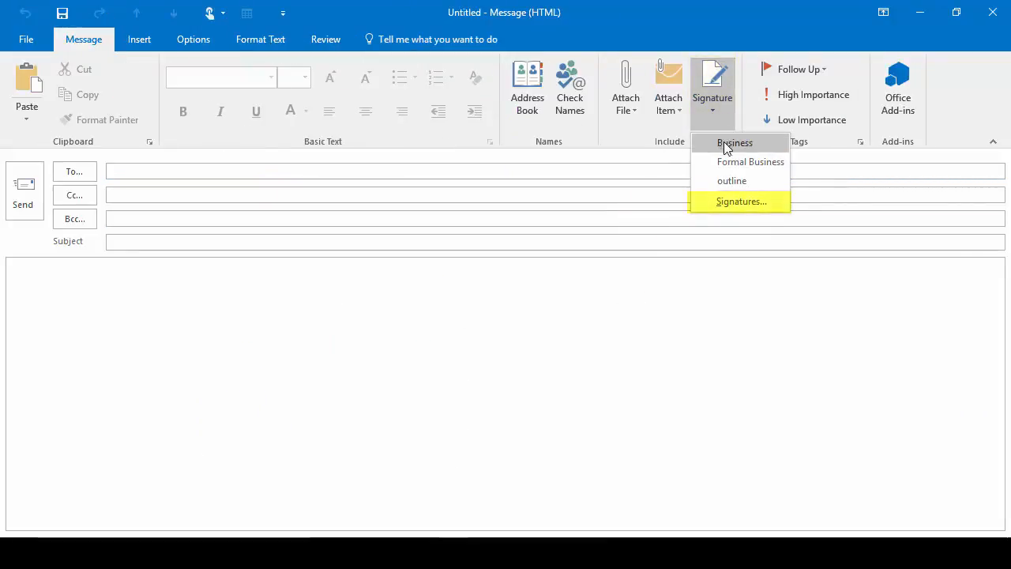
{"action": "left_click", "coordinate": [726, 203]}
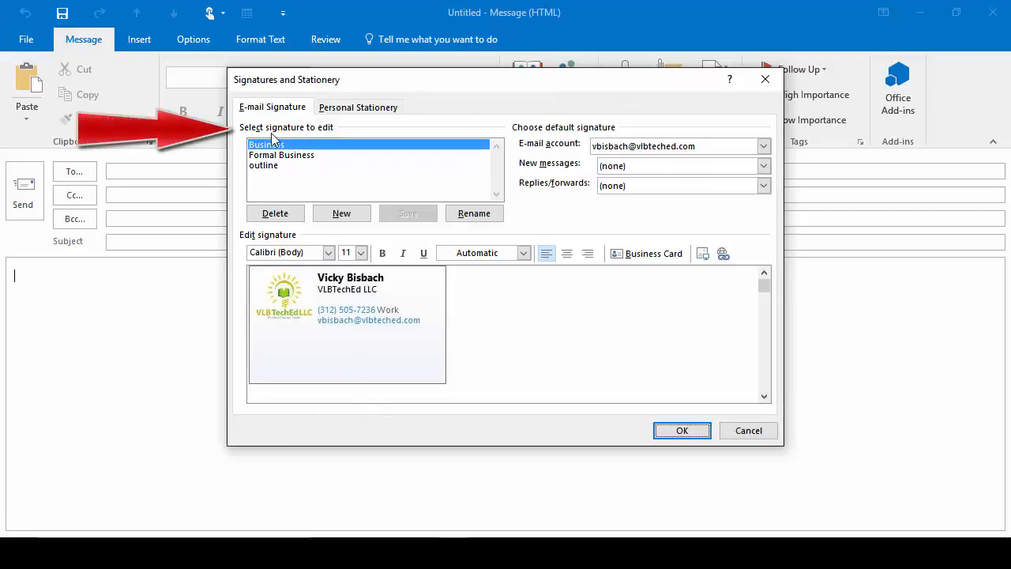
{"action": "left_click", "coordinate": [356, 218]}
{"action": "left_click", "coordinate": [356, 218]}
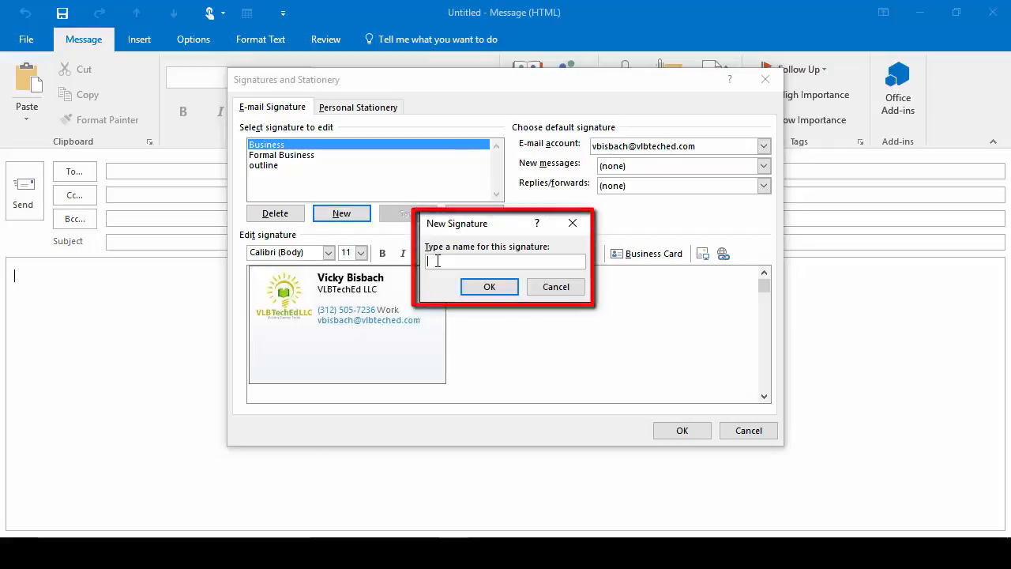
{"action": "type", "text": "Personal"}
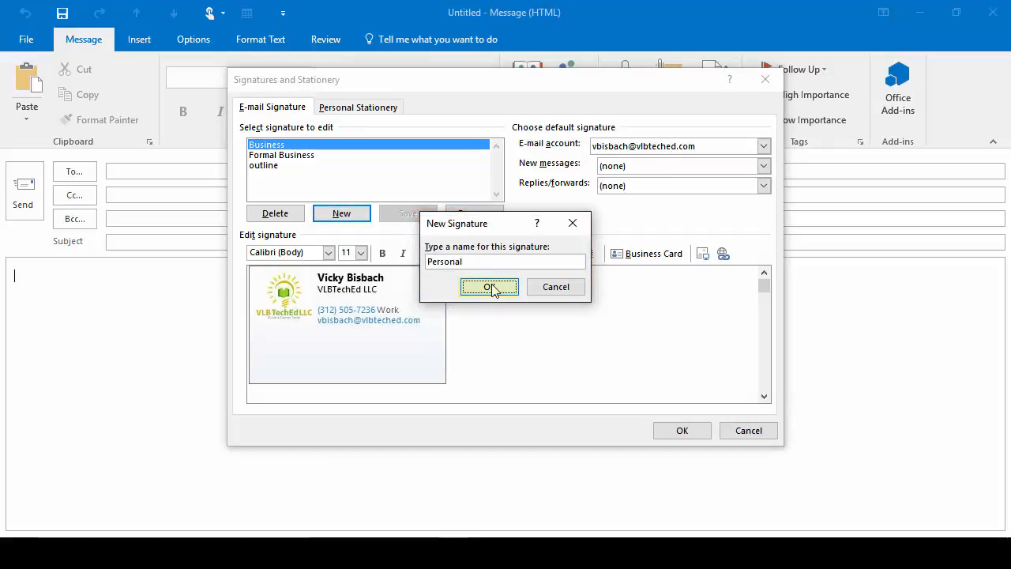
{"action": "left_click", "coordinate": [490, 288]}
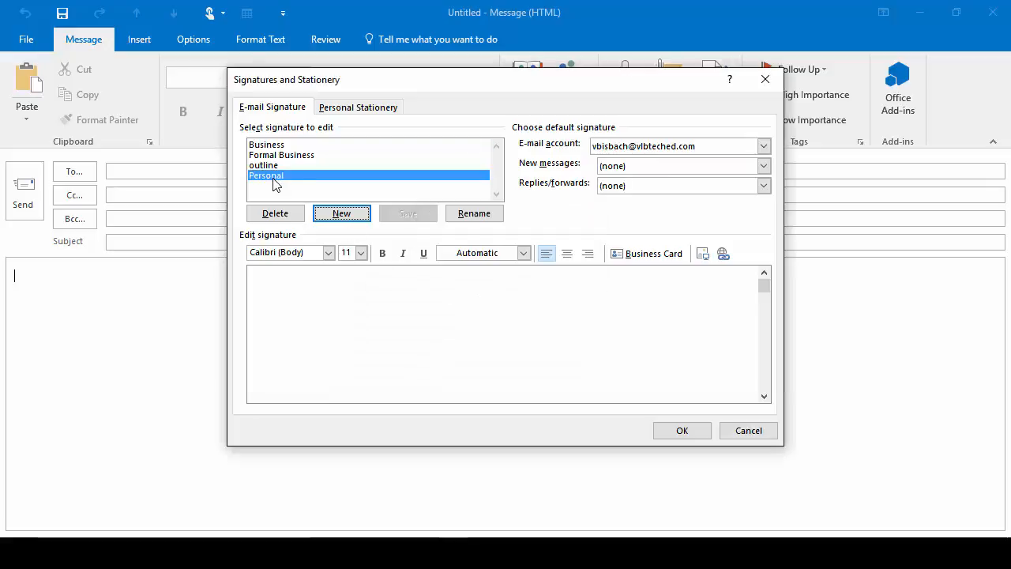
Enter "Thanks!" and the sender's first name in the Personal signature, formatting the name in Brush Script MT at size 14.
{"action": "left_click", "coordinate": [254, 276]}
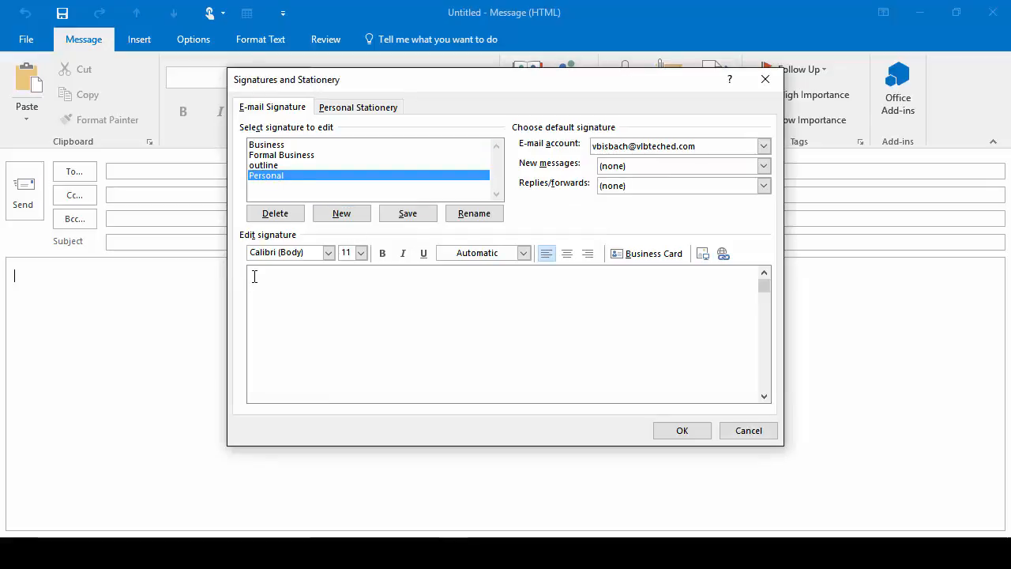
{"action": "type", "text": "Thanks!"}
{"action": "left_click", "coordinate": [327, 253]}
{"action": "scroll", "coordinate": [263, 427], "scroll_direction": "down", "scroll_amount": 3}
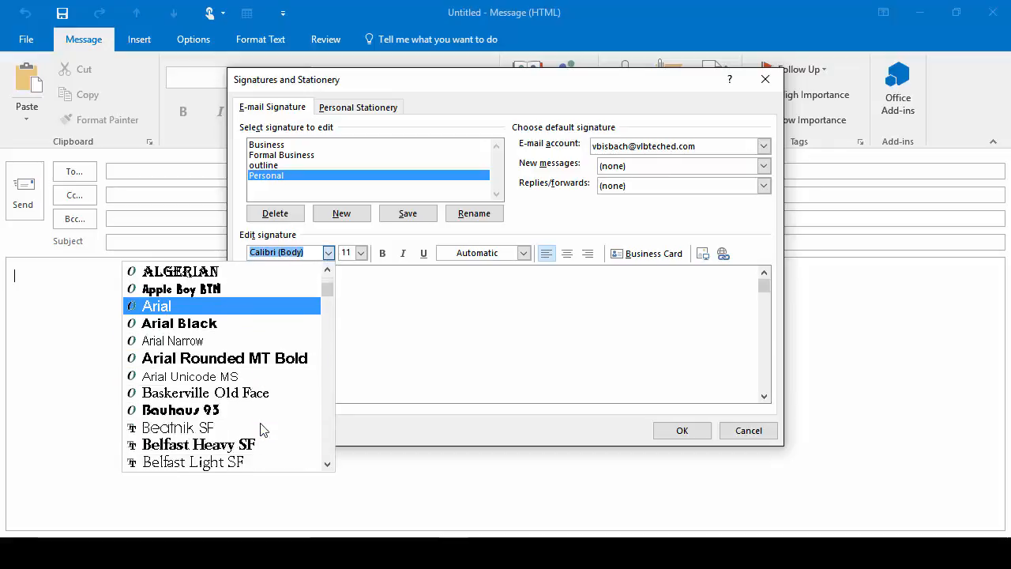
{"action": "scroll", "coordinate": [263, 429], "scroll_direction": "down", "scroll_amount": 5}
{"action": "left_click", "coordinate": [230, 423]}
{"action": "left_click", "coordinate": [361, 253]}
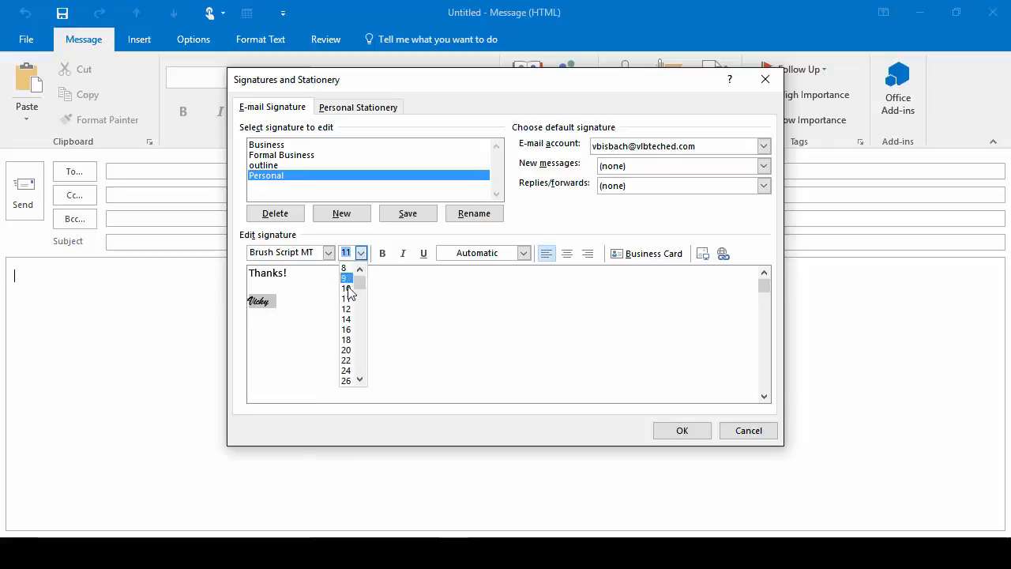
{"action": "left_click", "coordinate": [346, 319]}
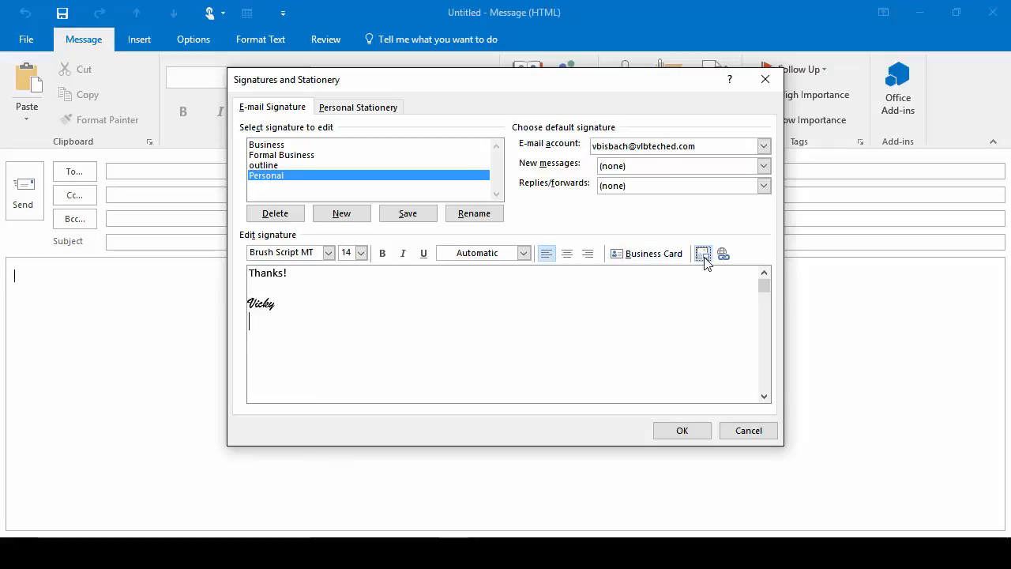
View the pictures available for the signature without inserting one, and add a hyperlink to blog.vlbteched.com below the name.
{"action": "left_click", "coordinate": [702, 254]}
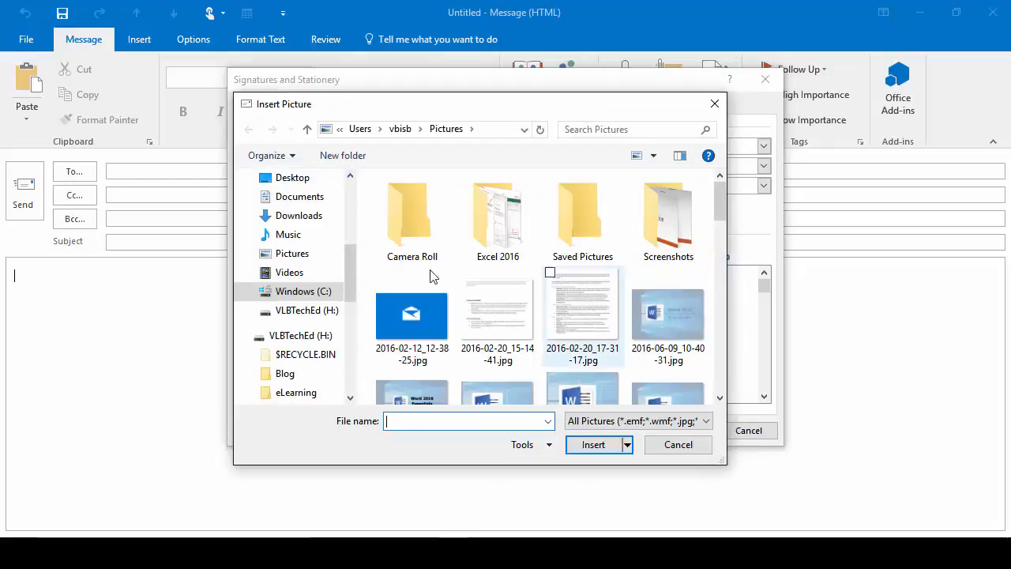
{"action": "left_click", "coordinate": [714, 104]}
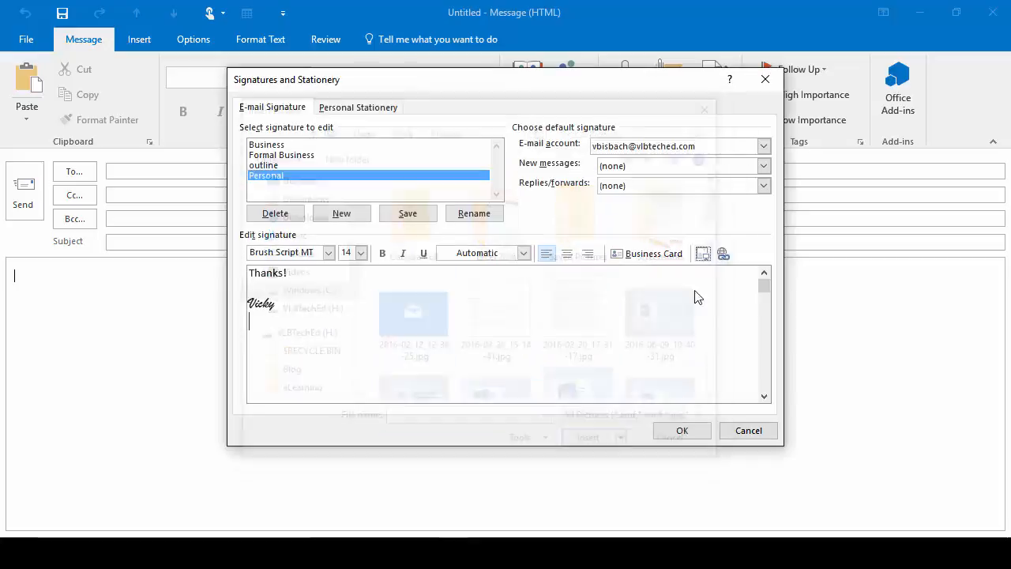
{"action": "left_click", "coordinate": [725, 255]}
{"action": "type", "text": "blog.vlbteched.com"}
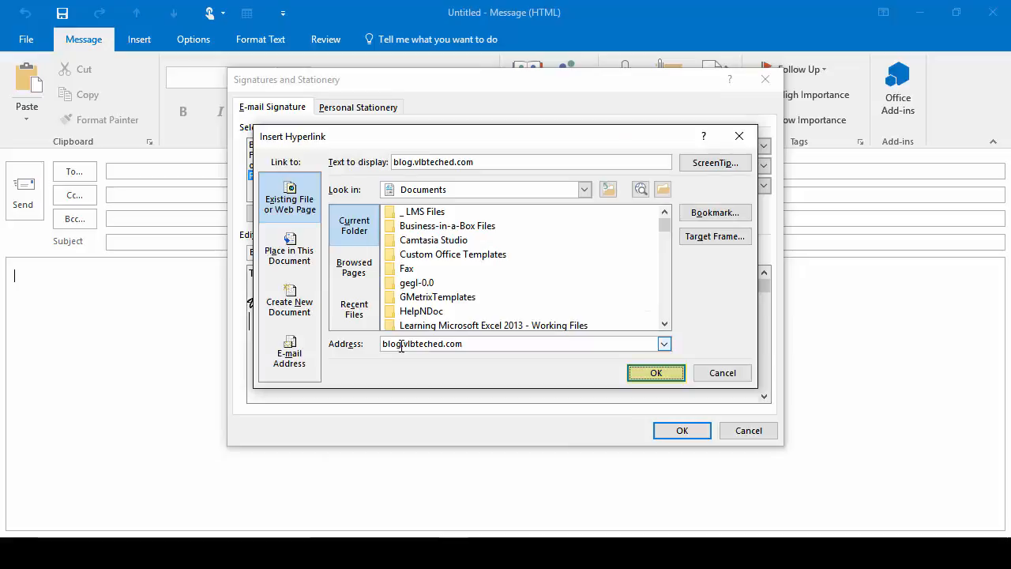
{"action": "key", "text": "Return"}
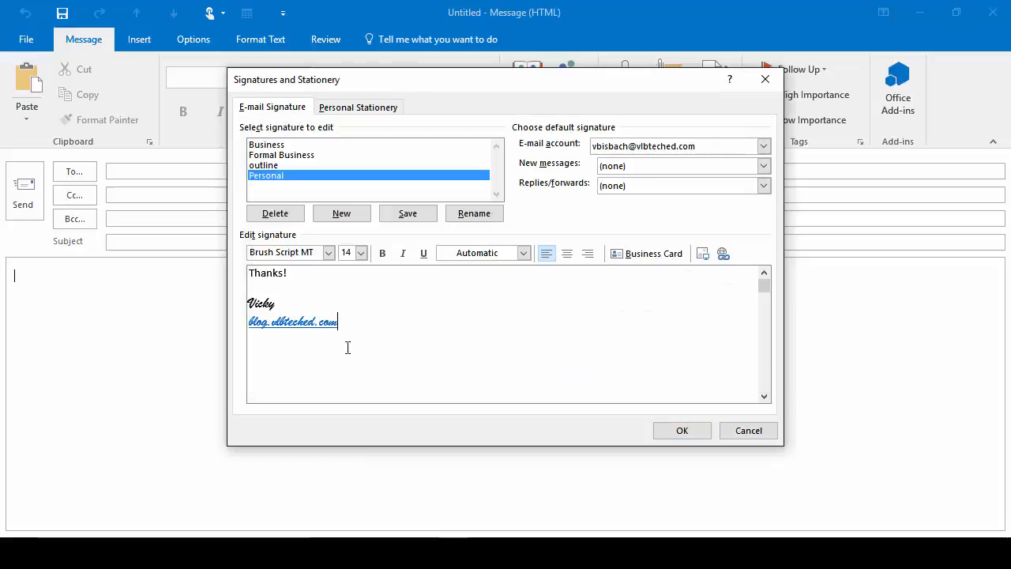
Check the default signature choices for new messages without choosing one.
{"action": "left_click", "coordinate": [765, 166]}
{"action": "left_click", "coordinate": [594, 205]}
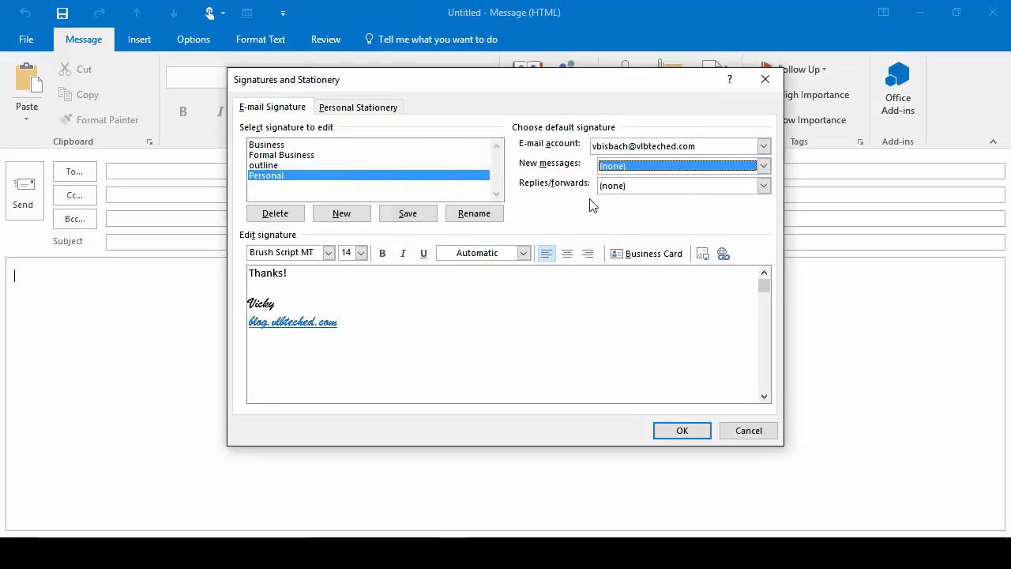
Check the default signature choices for replies and forwards without choosing one.
{"action": "left_click", "coordinate": [764, 186]}
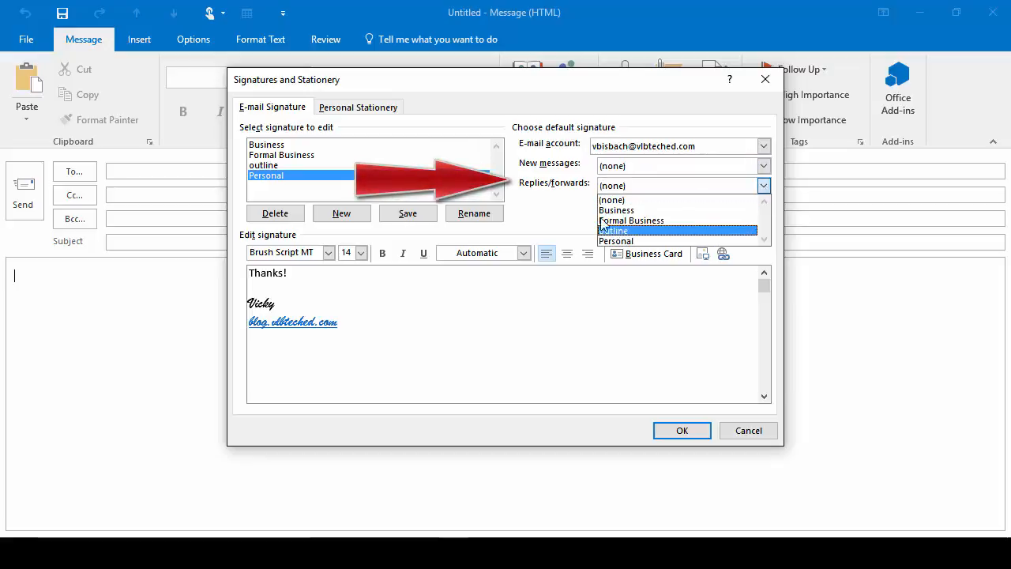
{"action": "left_click", "coordinate": [558, 207]}
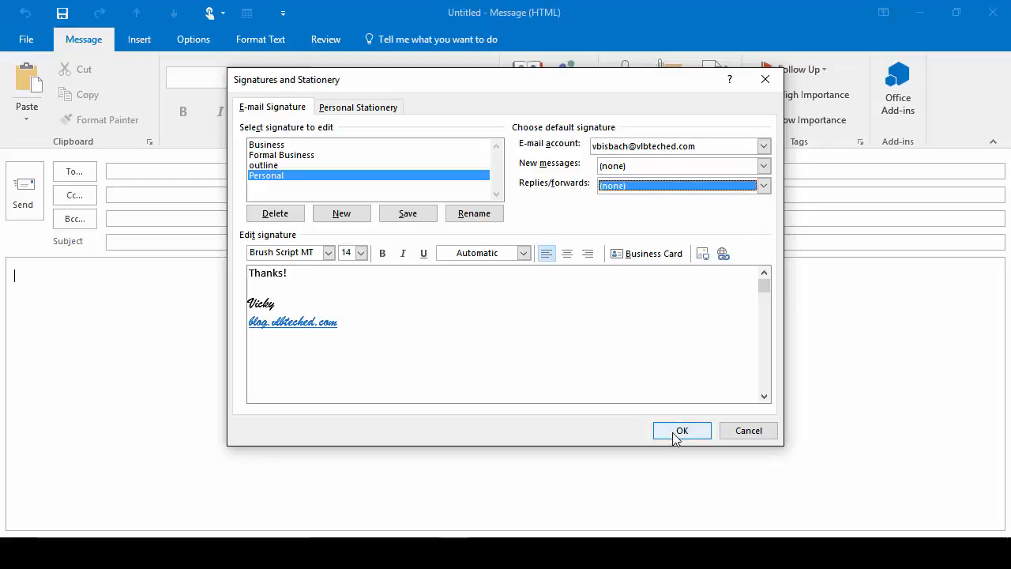
Format the blog.vlbteched.com link in the Personal signature in Arial at size 11 and save the signature settings.
{"action": "left_click_drag", "start_coordinate": [359, 324], "coordinate": [247, 322]}
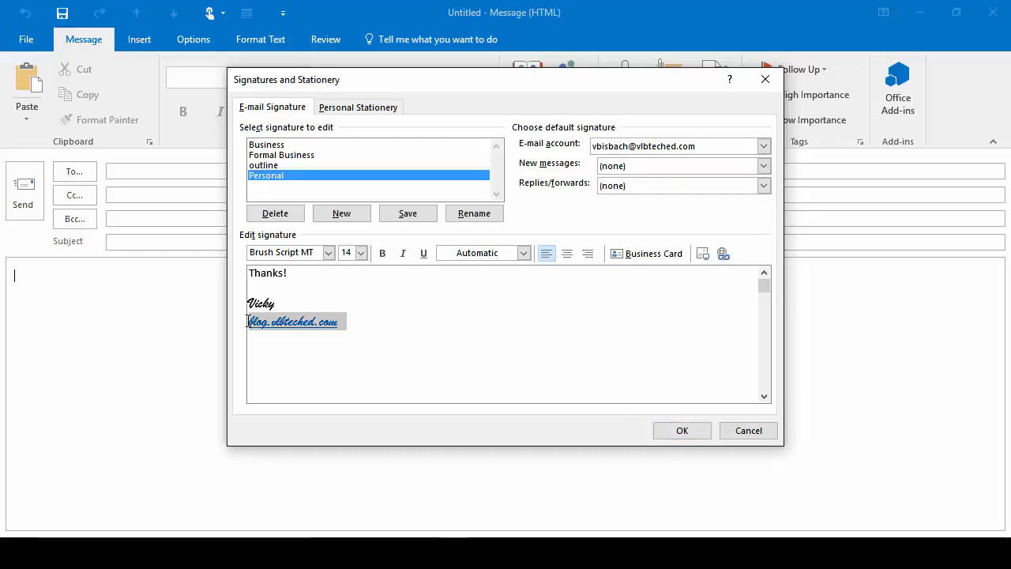
{"action": "left_click", "coordinate": [328, 252]}
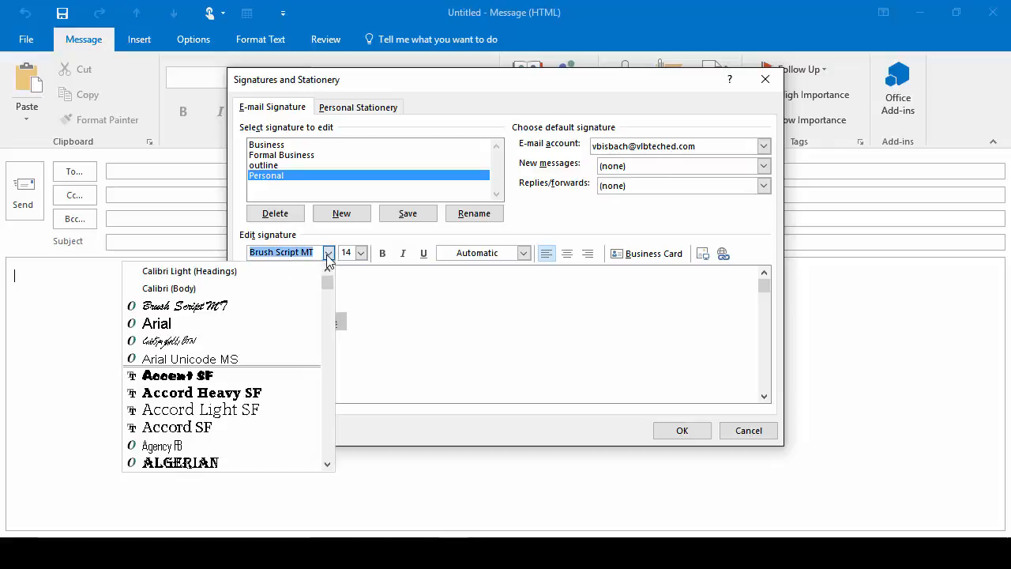
{"action": "left_click", "coordinate": [221, 324]}
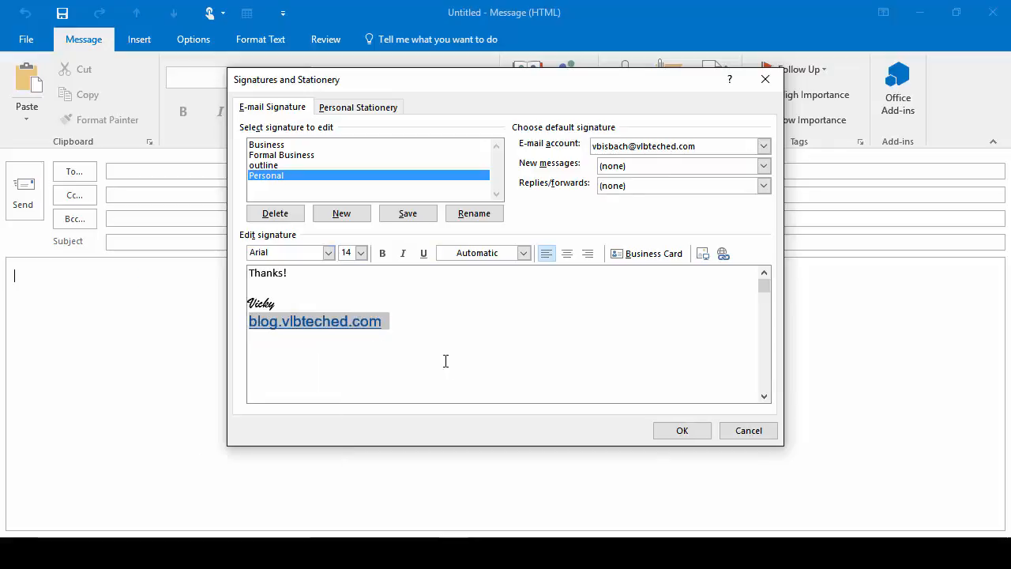
{"action": "left_click", "coordinate": [361, 252]}
{"action": "left_click", "coordinate": [354, 301]}
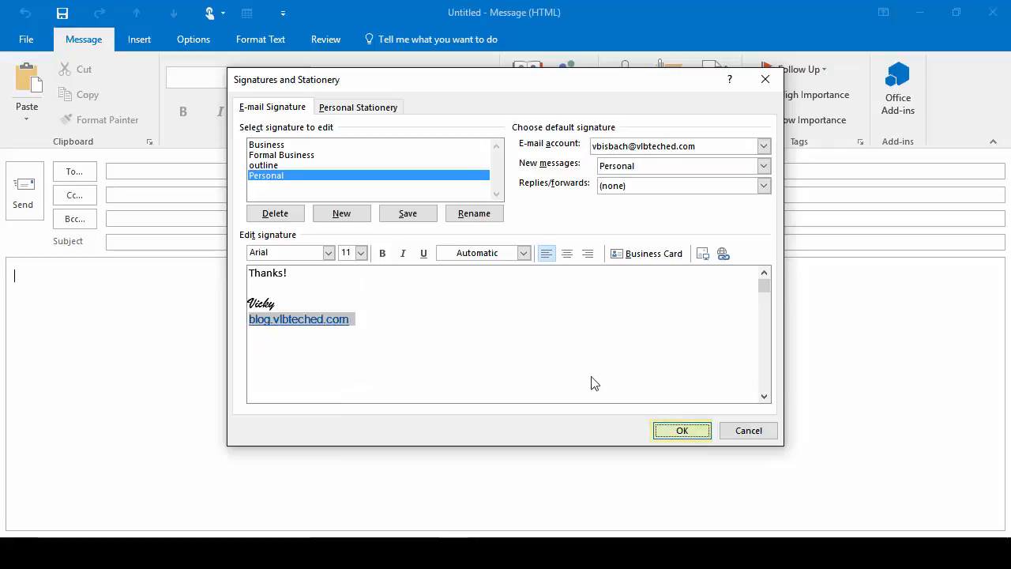
{"action": "left_click", "coordinate": [514, 343]}
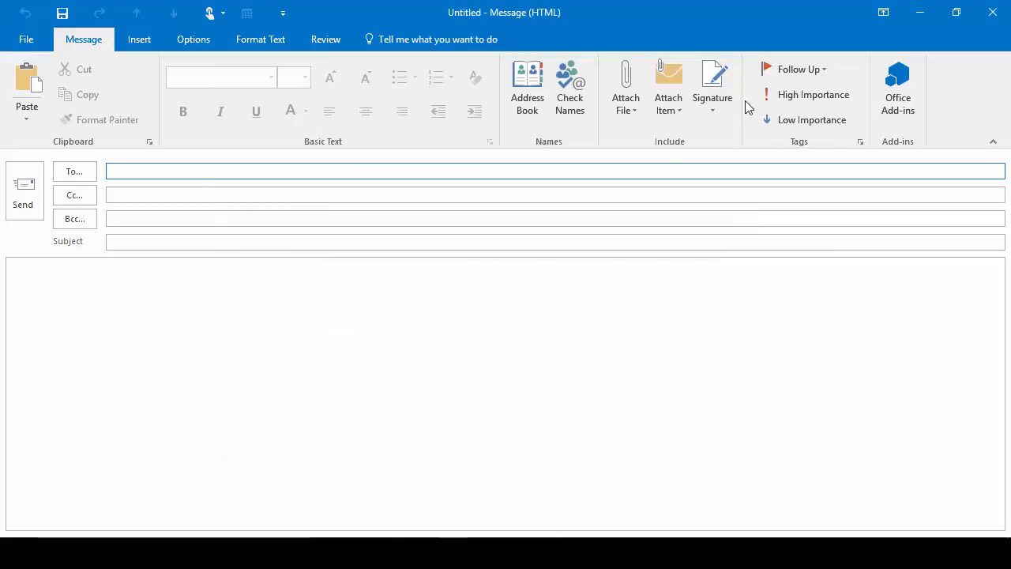
Insert the Personal signature into the body of the new message.
{"action": "left_click", "coordinate": [31, 271]}
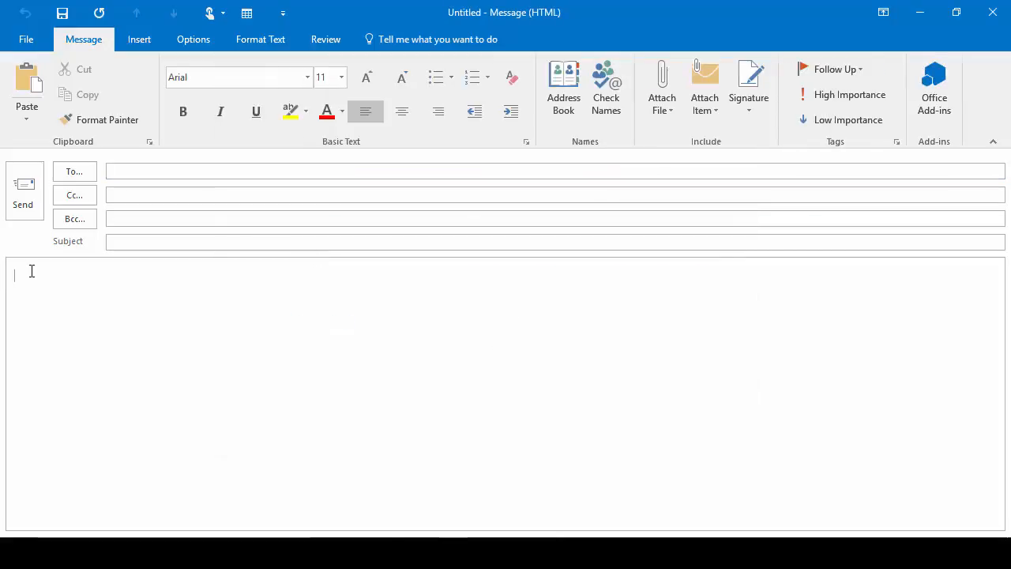
{"action": "left_click", "coordinate": [753, 114]}
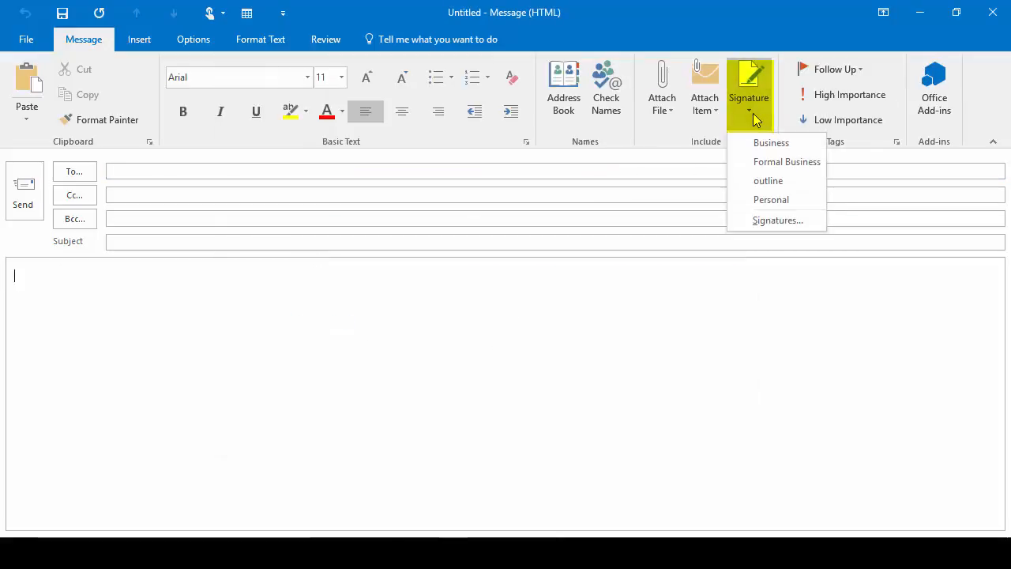
{"action": "left_click", "coordinate": [764, 202]}
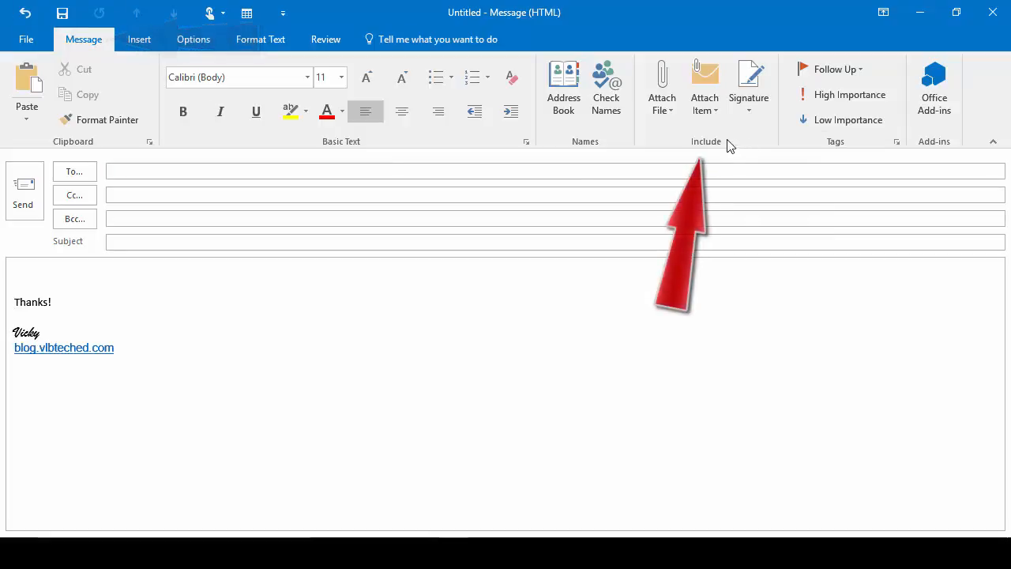
Try replacing the Personal signature in the message with the outline signature.
{"action": "left_click", "coordinate": [752, 108]}
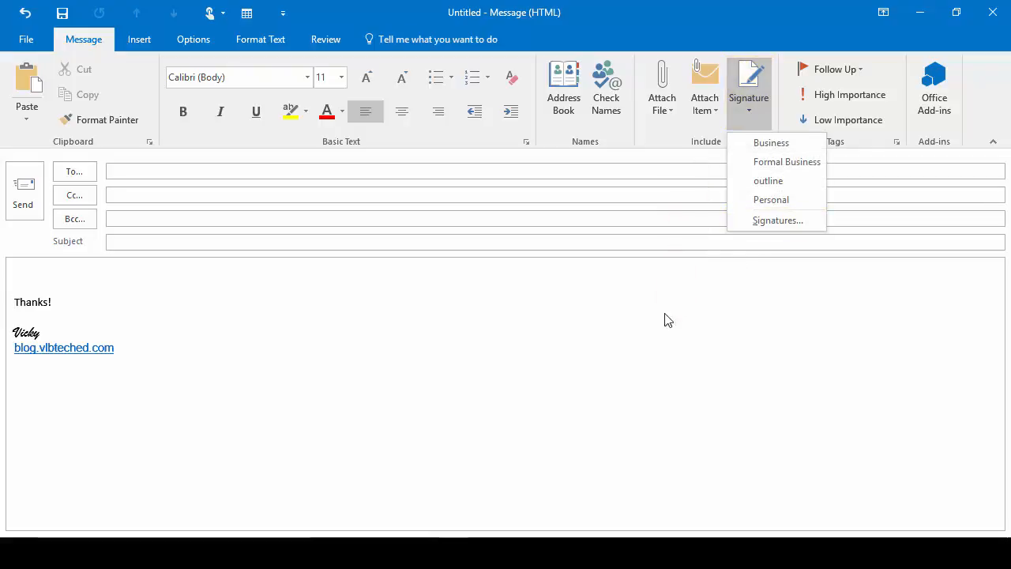
{"action": "left_click", "coordinate": [432, 454]}
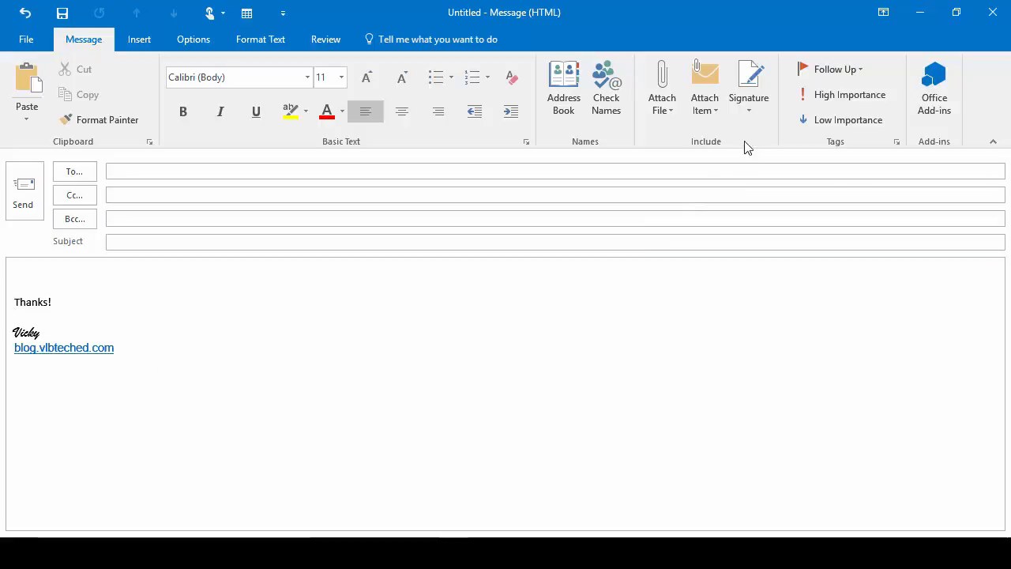
{"action": "left_click", "coordinate": [749, 96]}
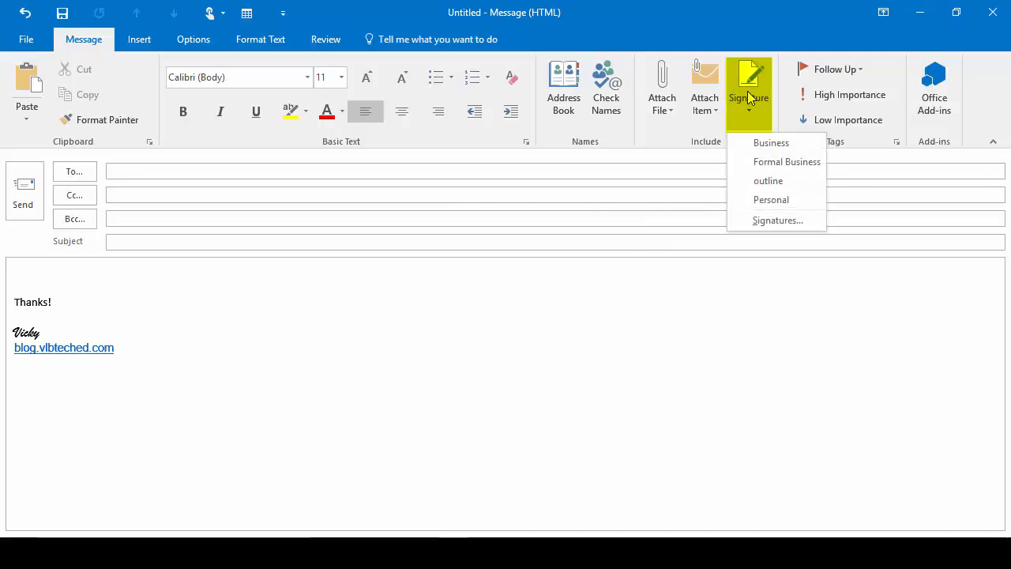
{"action": "left_click", "coordinate": [768, 181]}
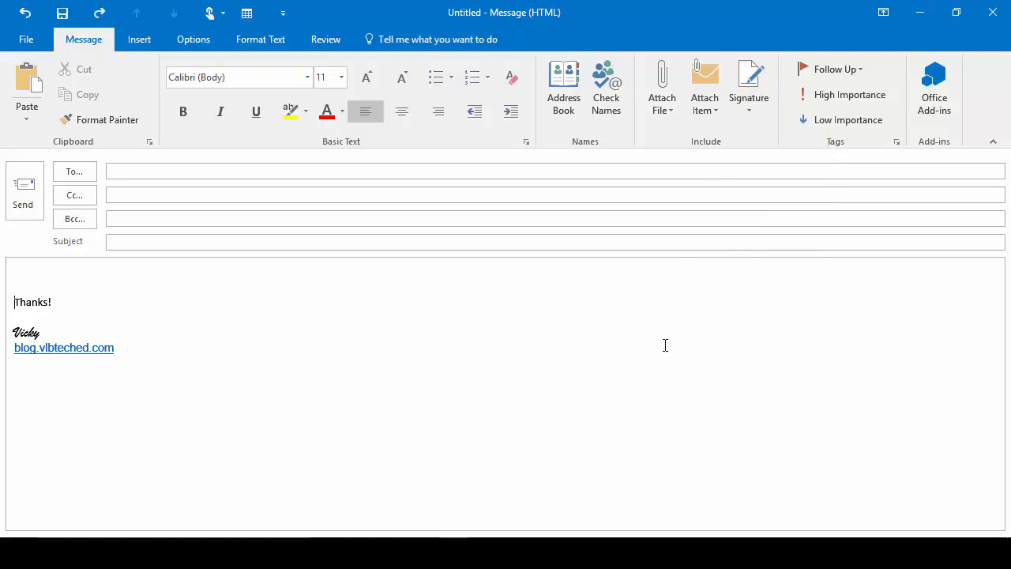